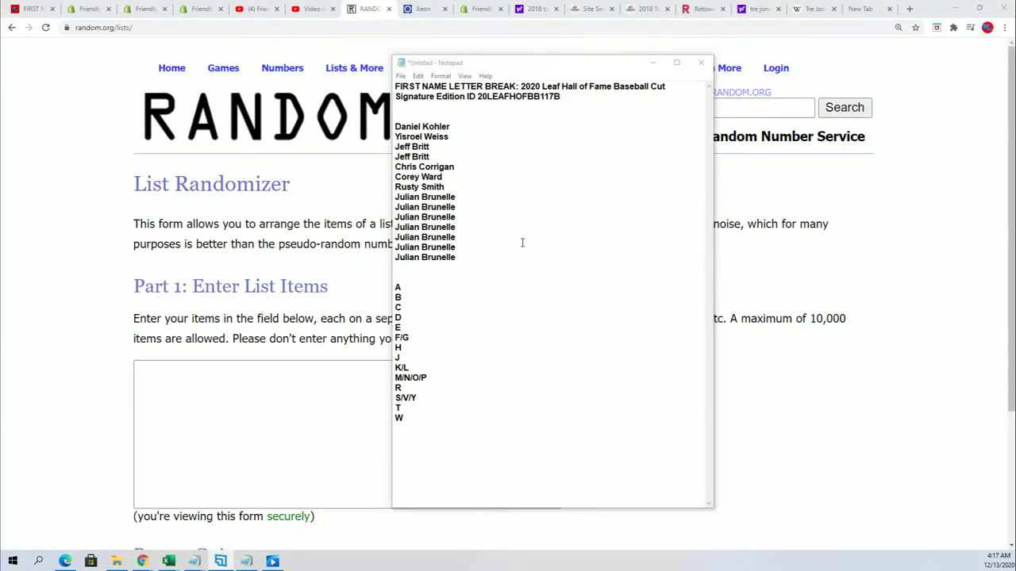
Check card ID 20LEAFHOFBB117B in the note, then centre the break video and play it
left_click(560, 96)
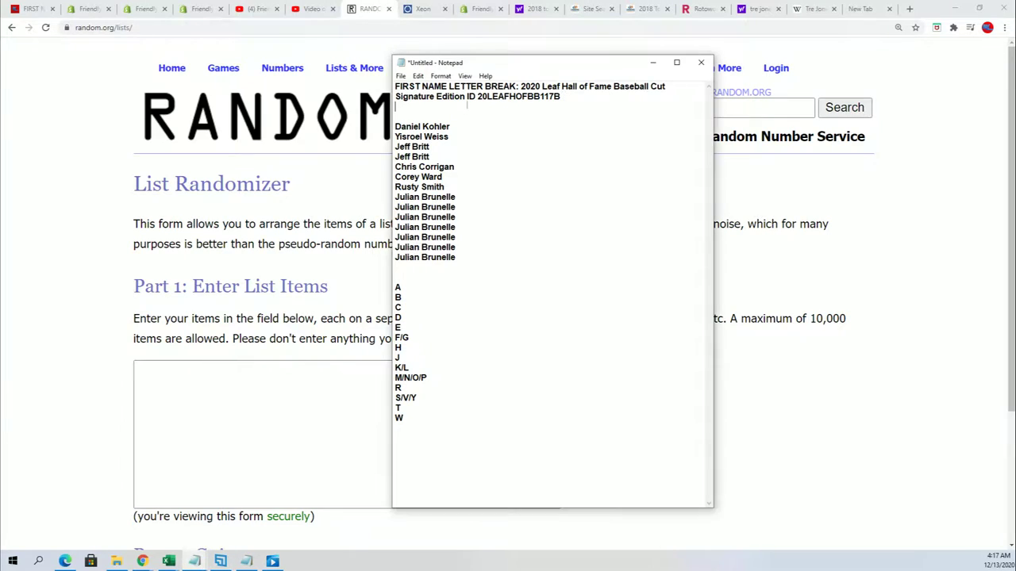
double_click(479, 97)
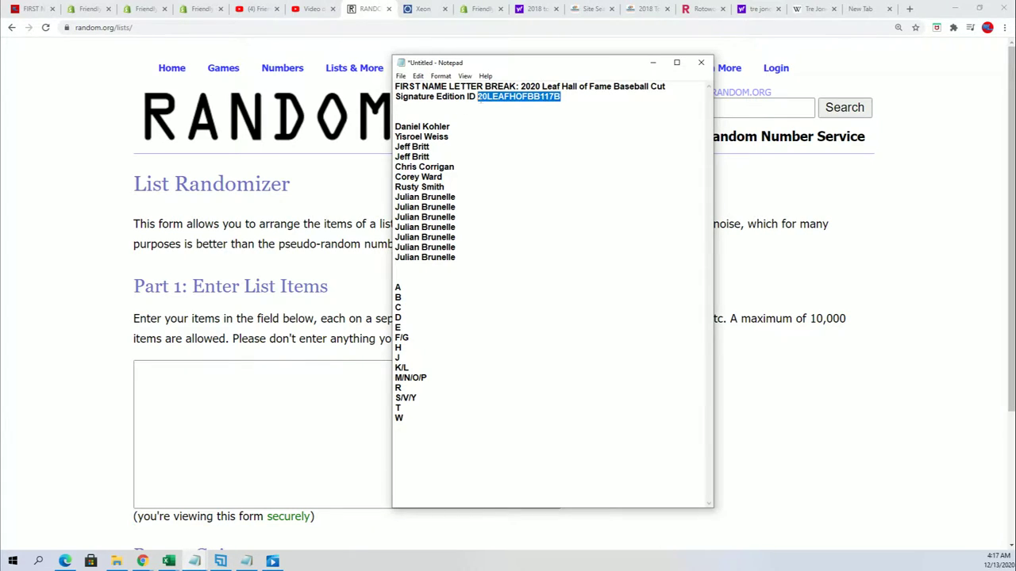
mouse_move(466, 96)
left_mouse_down()
mouse_move(530, 86)
mouse_move(560, 96)
mouse_move(478, 97)
left_mouse_up()
left_click(562, 96)
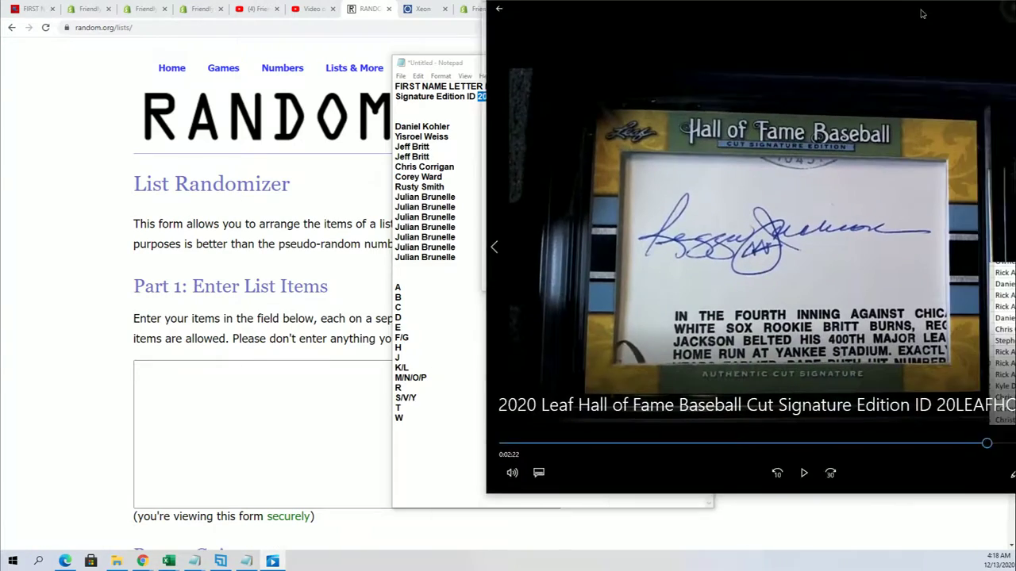
mouse_move(924, 16)
left_mouse_down()
mouse_move(575, 55)
mouse_move(553, 40)
left_mouse_up()
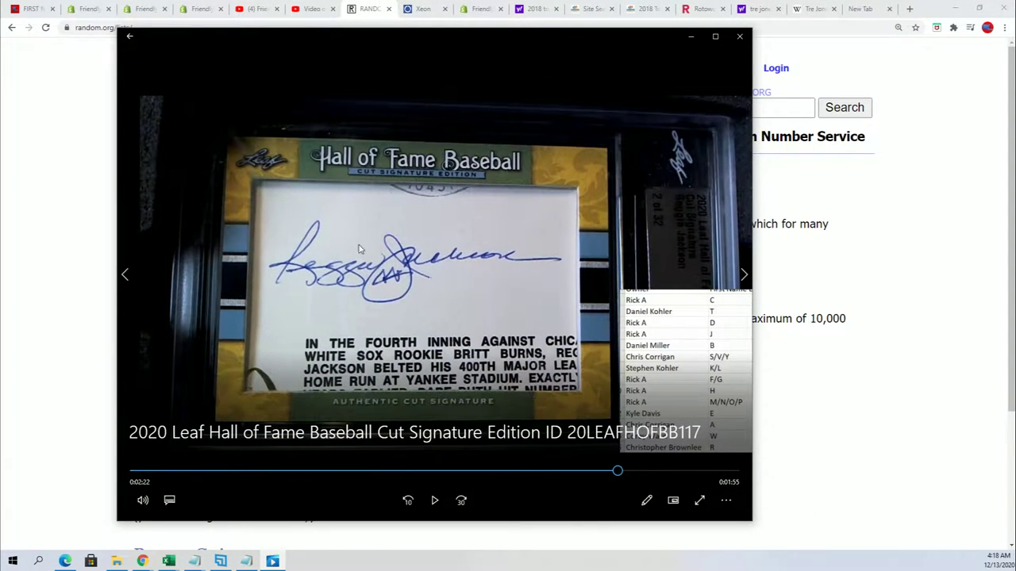
left_click(438, 503)
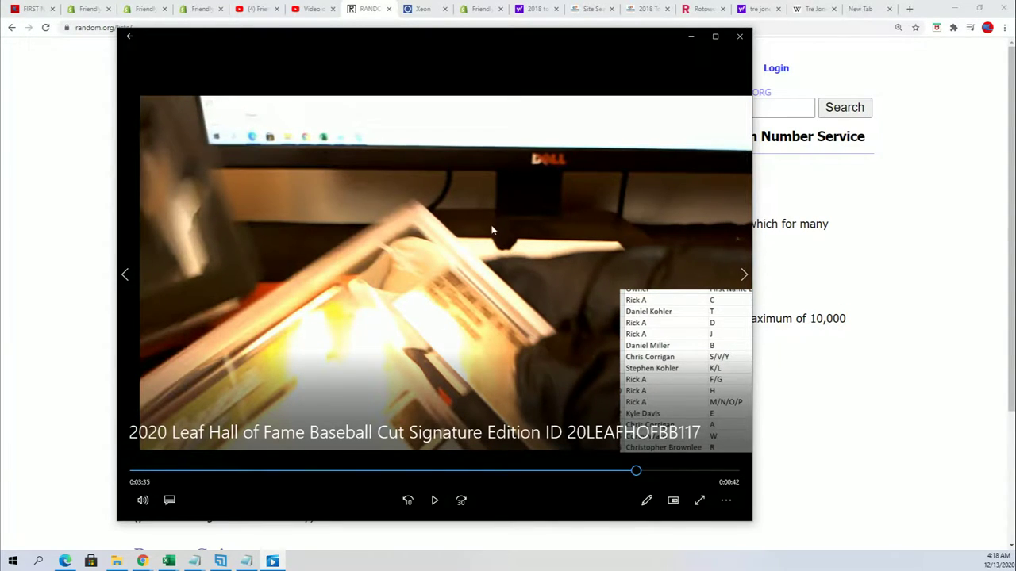
Minimize the video player and reselect card ID 20LEAFHOFBB117B in the note
left_click(690, 40)
left_click(574, 100)
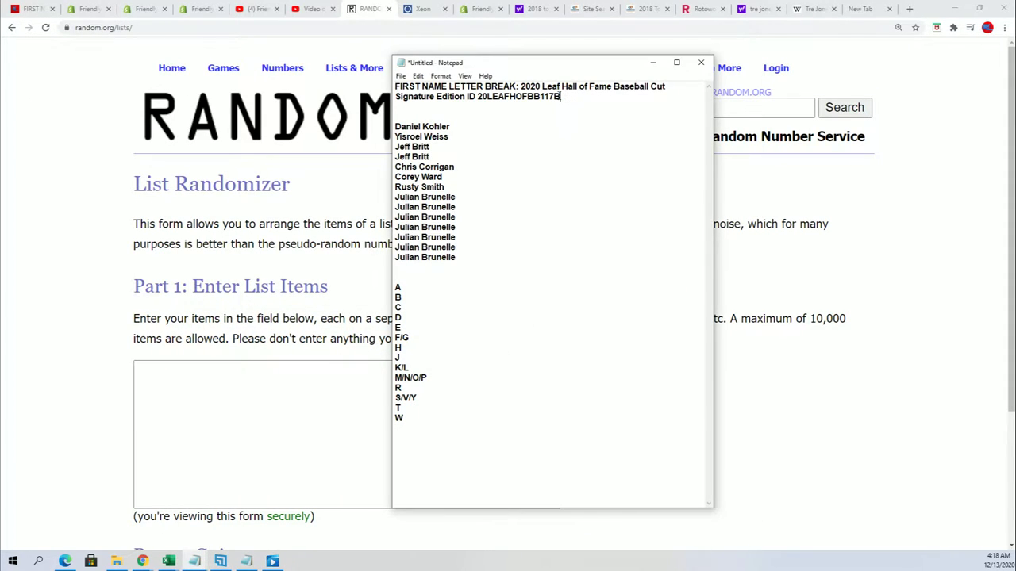
left_click_drag(554, 96, 469, 96)
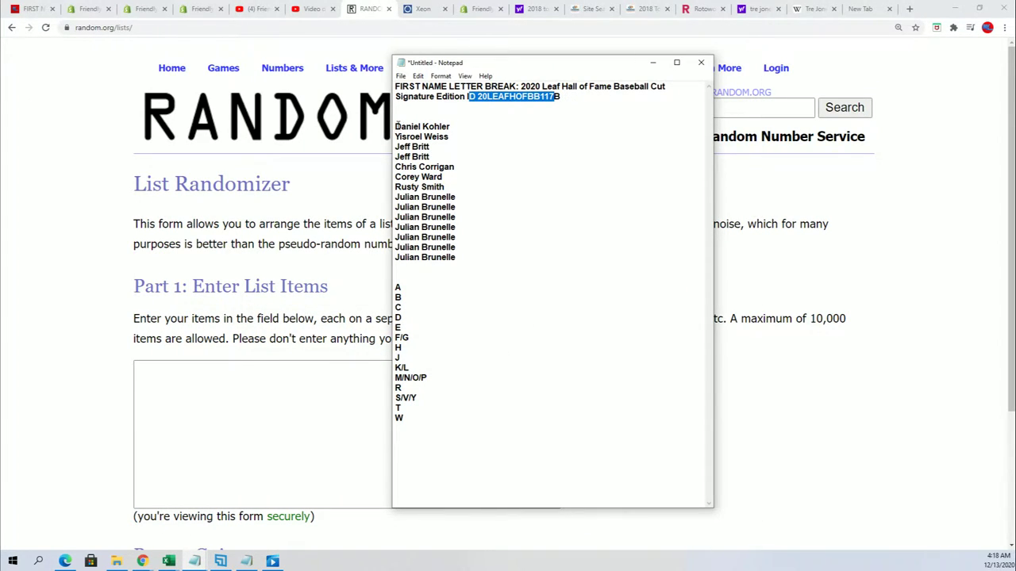
mouse_move(395, 126)
left_mouse_down()
mouse_move(456, 232)
mouse_move(457, 260)
left_mouse_up()
left_click(582, 98)
left_click_drag(562, 97, 478, 97)
left_click(564, 97)
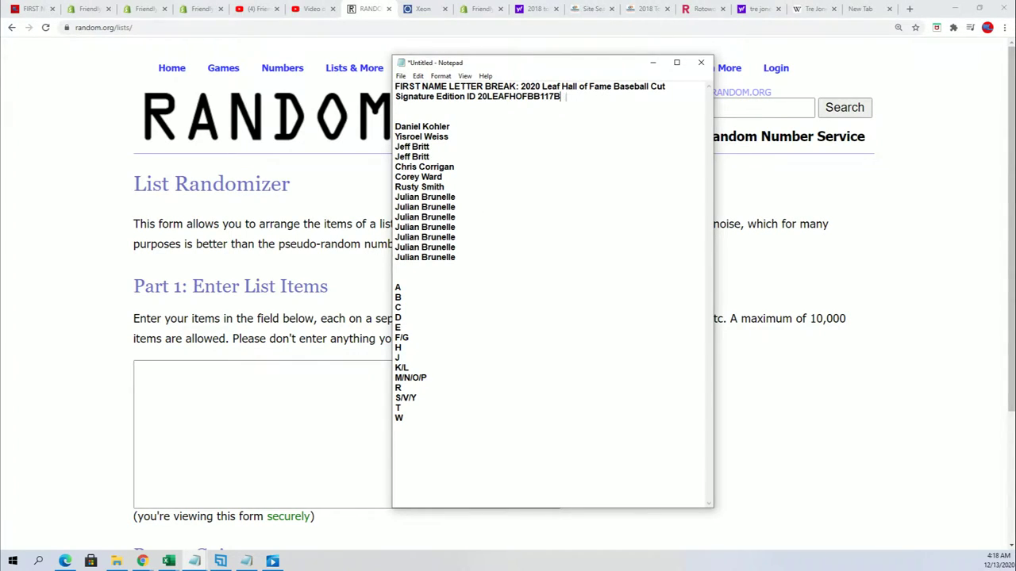
left_click_drag(562, 97, 478, 98)
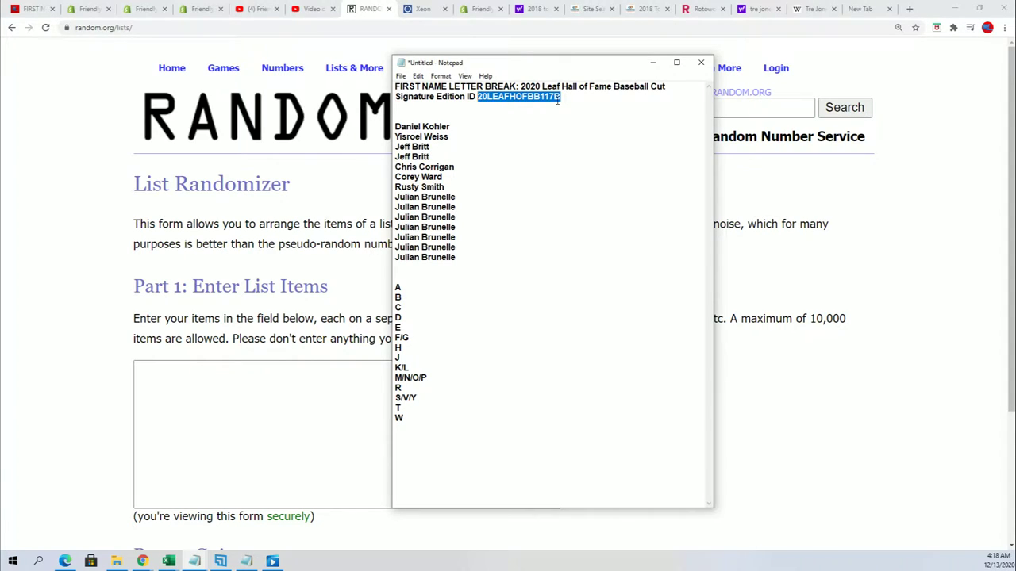
Copy the fourteen owner names from the note
mouse_move(457, 259)
left_mouse_down()
mouse_move(428, 154)
mouse_move(374, 123)
left_mouse_up()
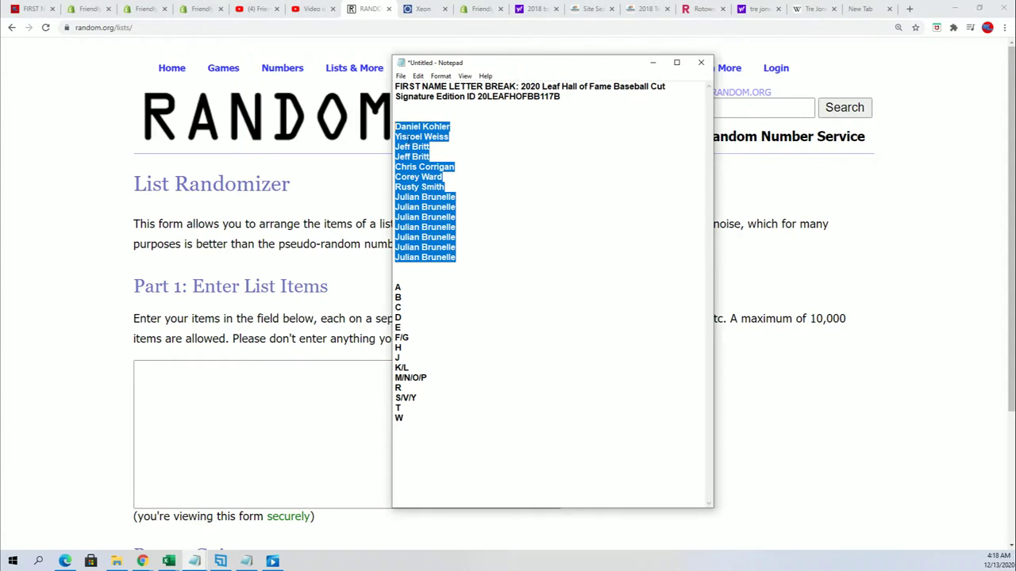
right_click(406, 137)
left_click(436, 175)
left_click(154, 411)
Paste the 14 owner names into the List Randomizer box
left_click(148, 368)
right_click(149, 369)
left_click(173, 457)
scroll(411, 431, "down", 2)
Shuffle the owner list seven times and copy the final random order
left_click(166, 437)
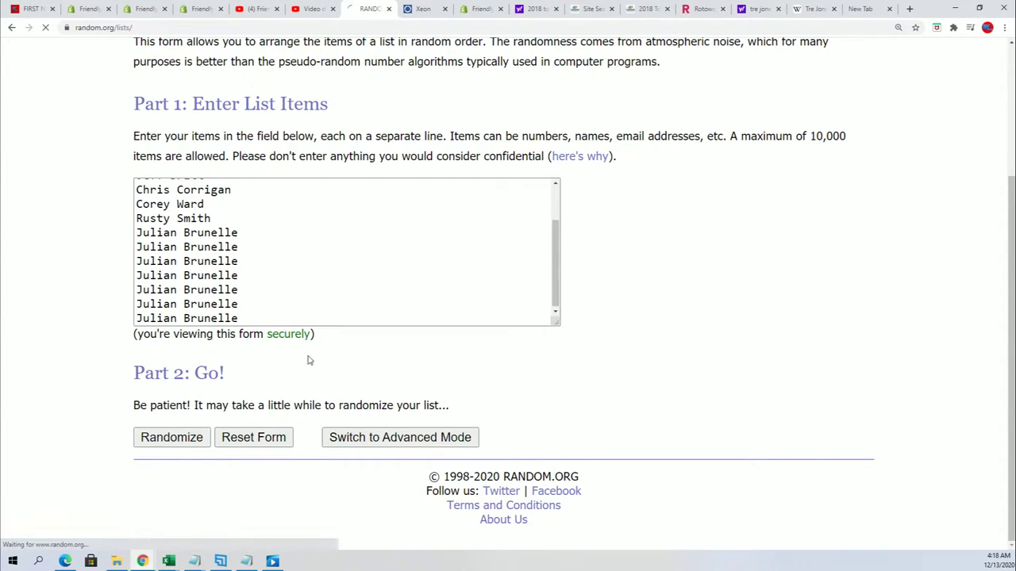
left_click(150, 439)
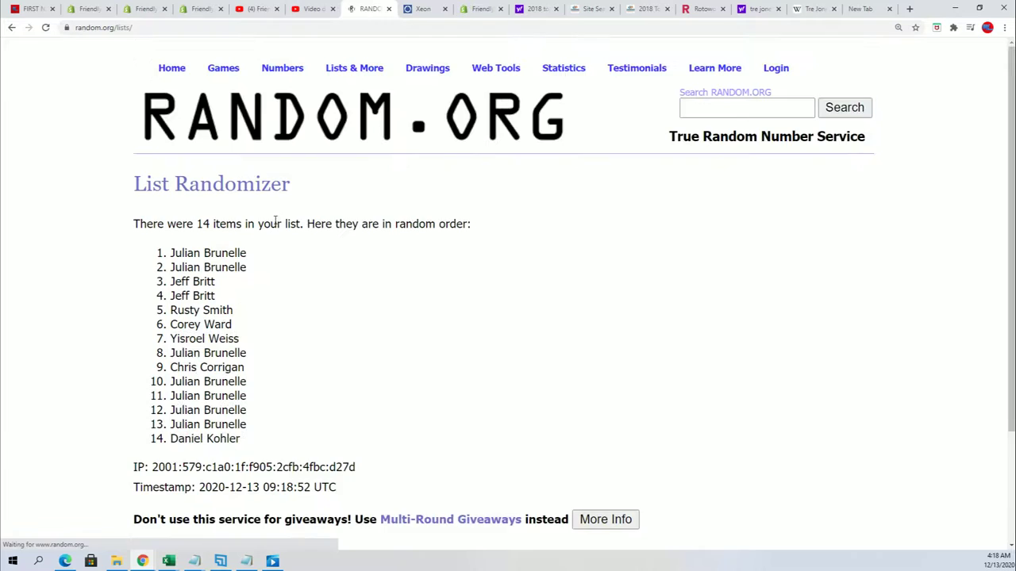
scroll(153, 440, "down", 3)
left_click(154, 441)
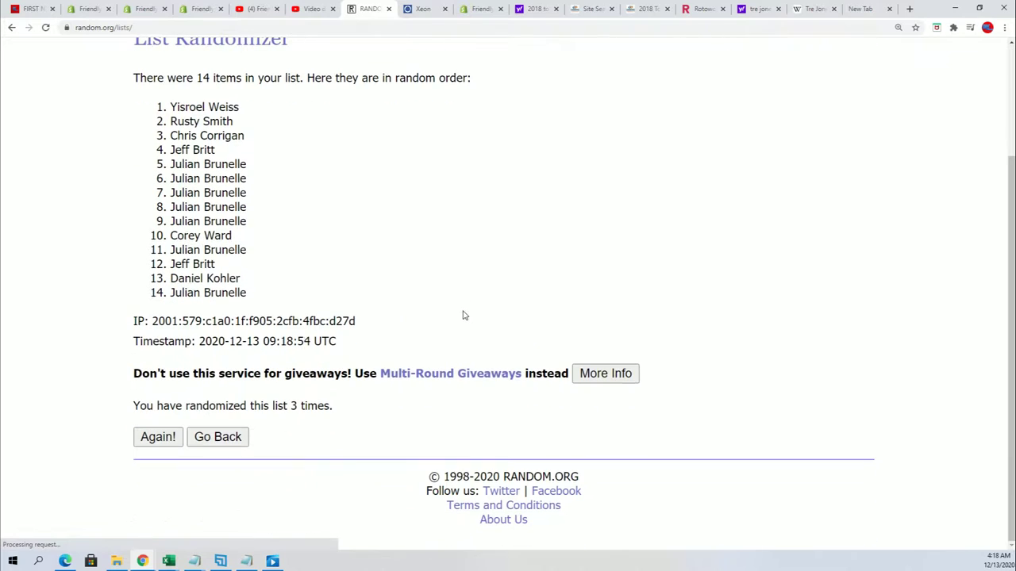
left_click(155, 441)
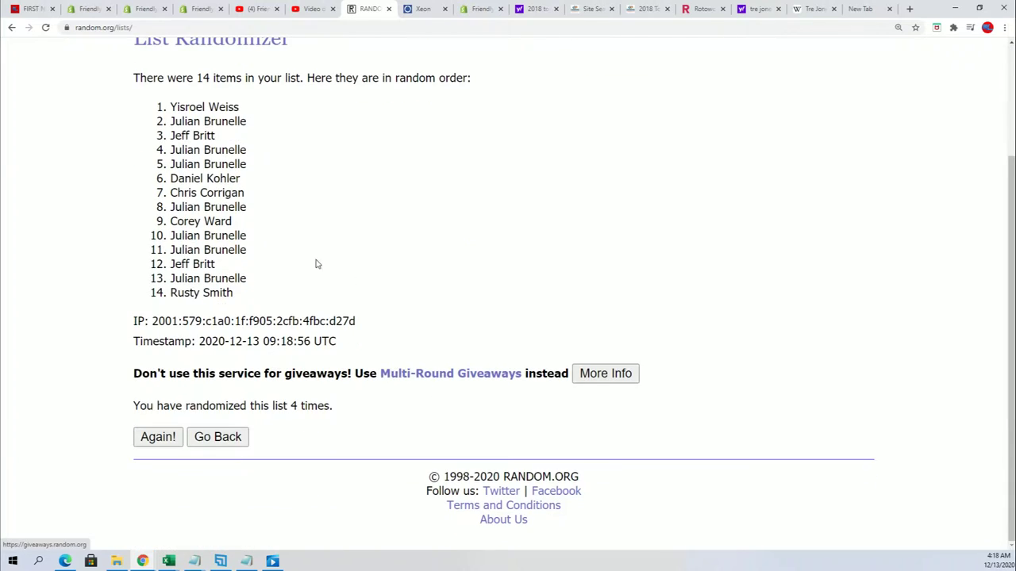
left_click(163, 437)
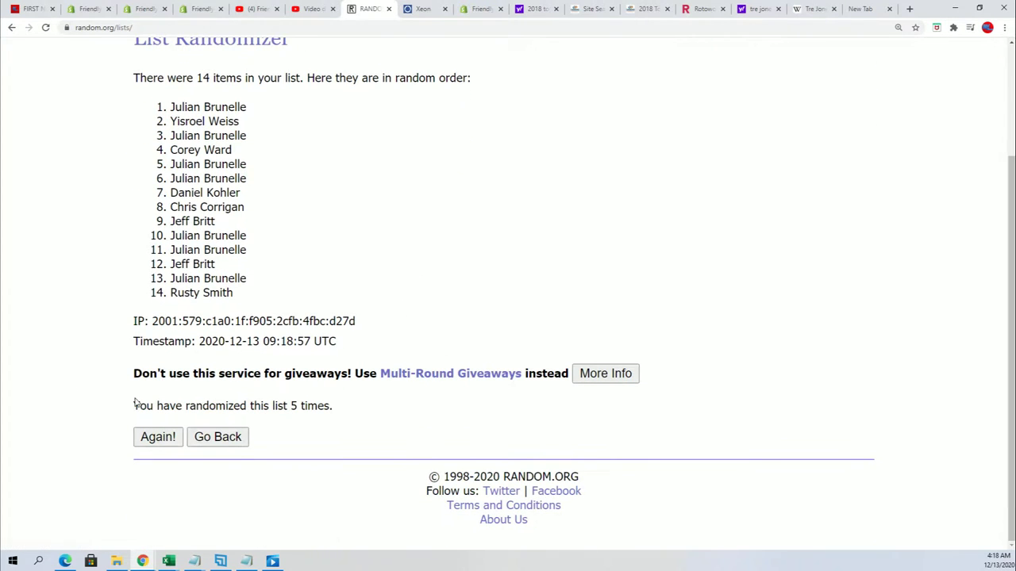
left_click(158, 435)
left_click(158, 438)
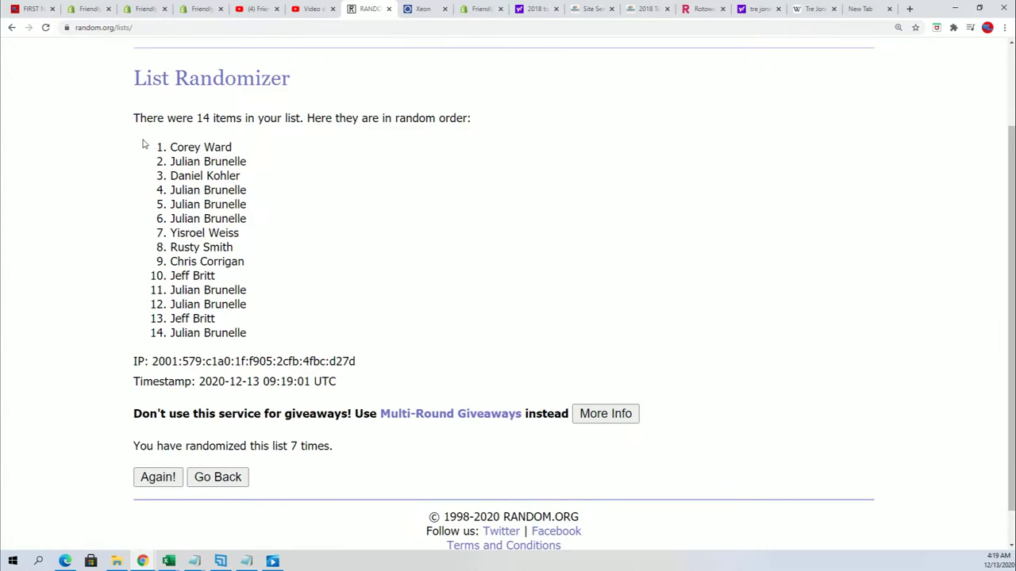
mouse_move(163, 145)
left_mouse_down()
mouse_move(200, 191)
mouse_move(255, 337)
left_mouse_up()
right_click(226, 173)
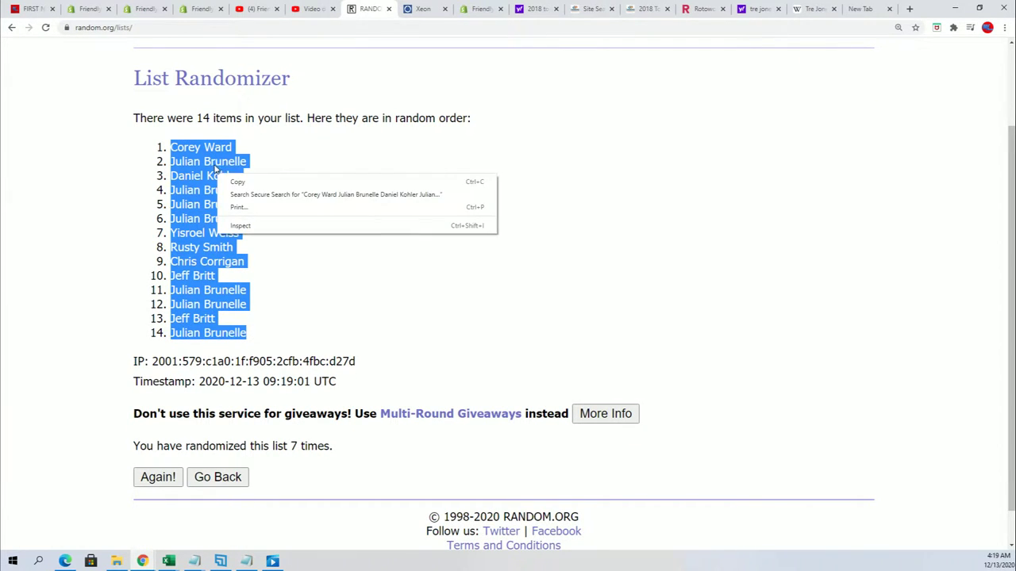
left_click(237, 179)
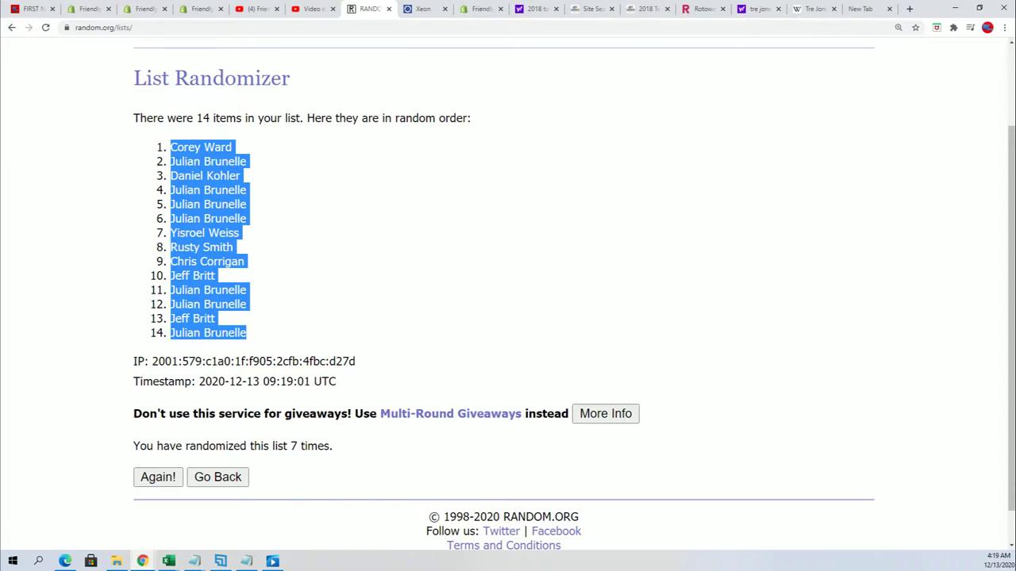
Paste the shuffled owner names into A2 as plain text with Paste Special
left_click(168, 561)
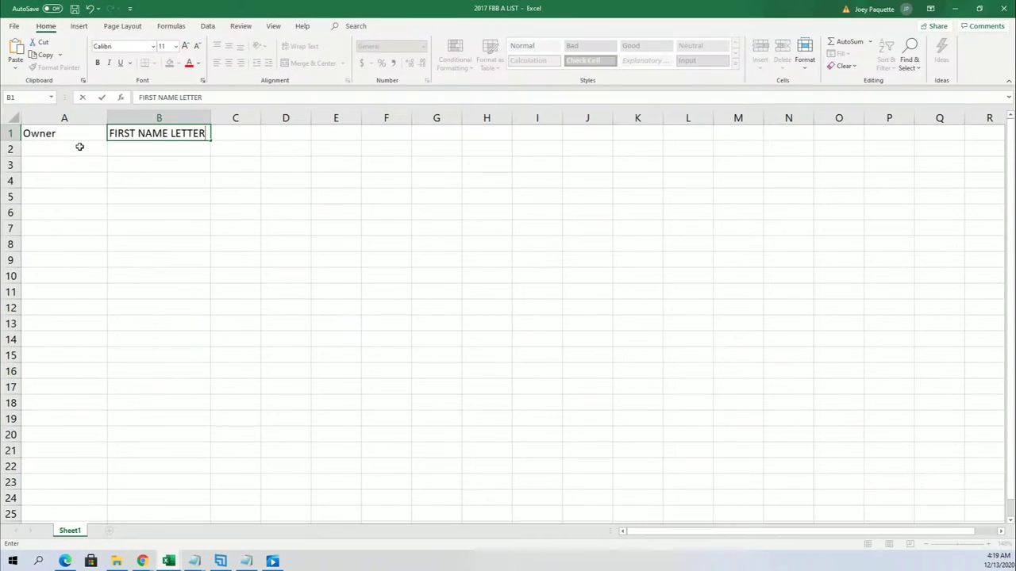
right_click(57, 147)
left_click(89, 219)
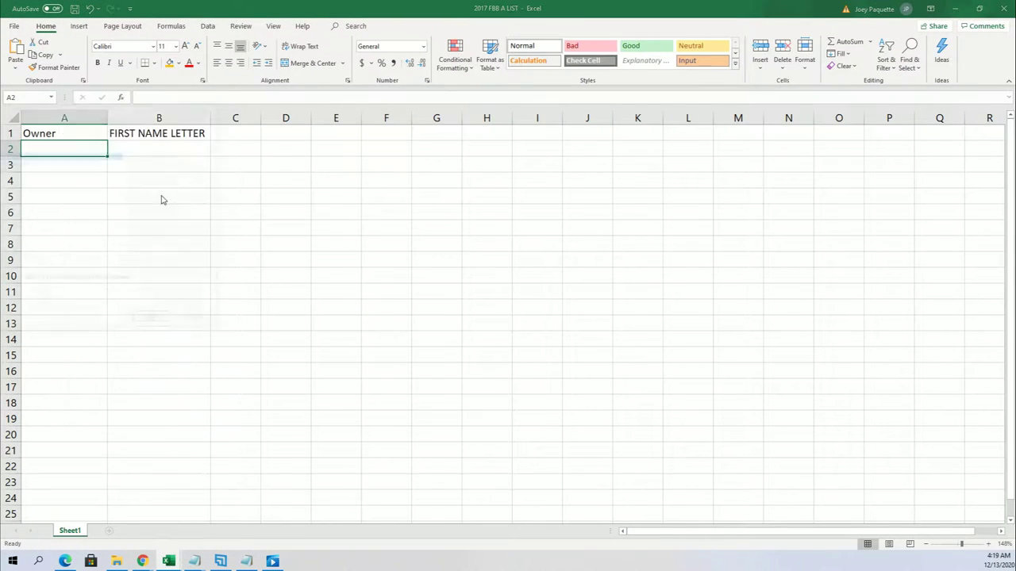
left_click(2, 169)
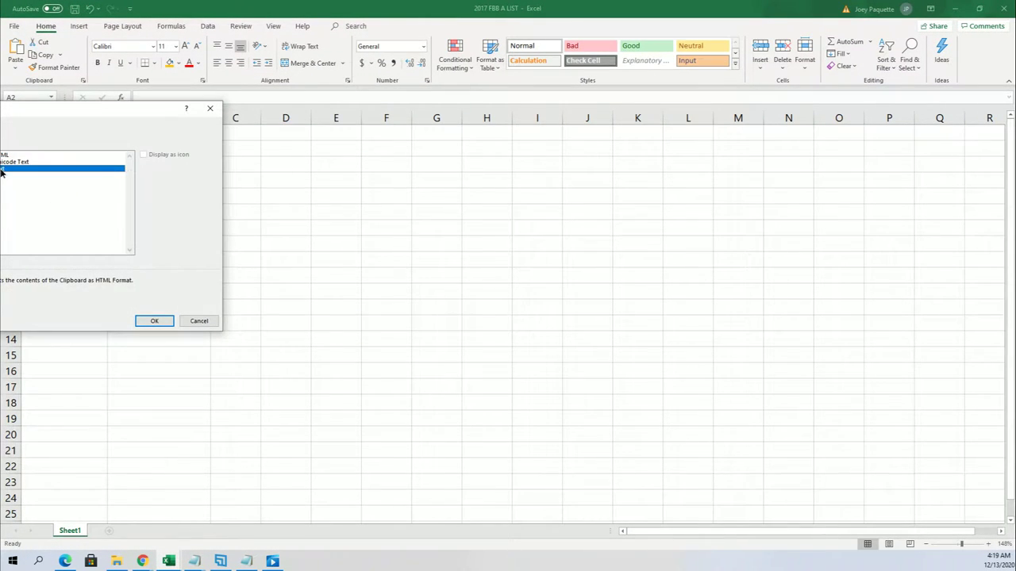
left_click(149, 321)
Widen column A to fit the names and select B2
left_click(82, 116)
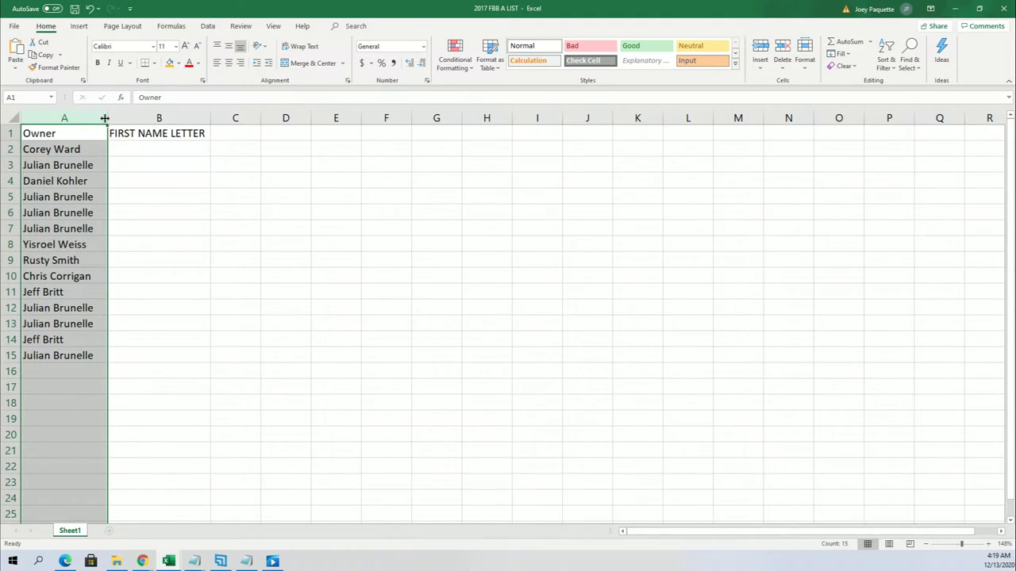
left_click_drag(107, 118, 119, 117)
left_click(164, 150)
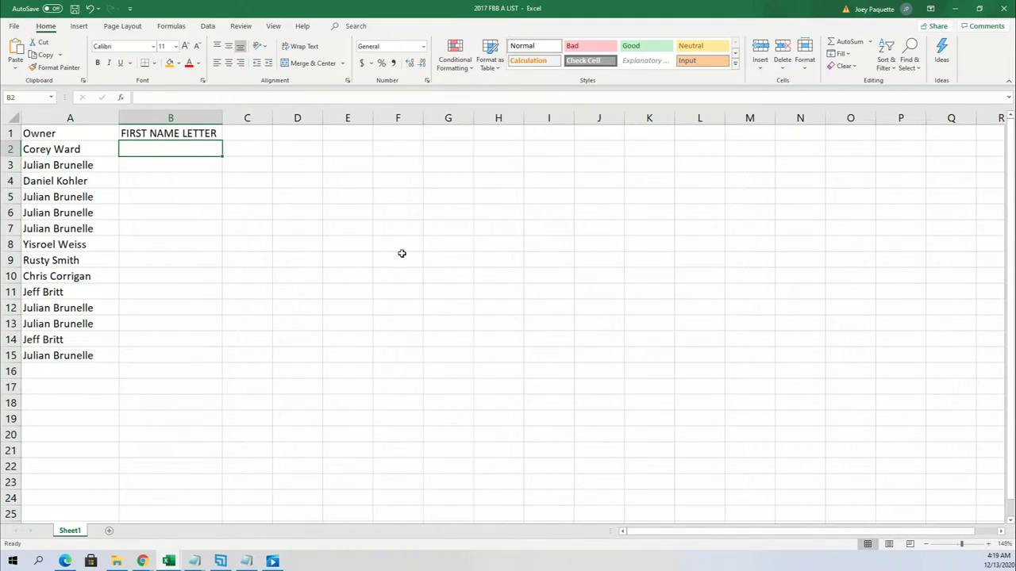
Open a fresh List Randomizer form in the browser
left_click(953, 10)
mouse_move(354, 68)
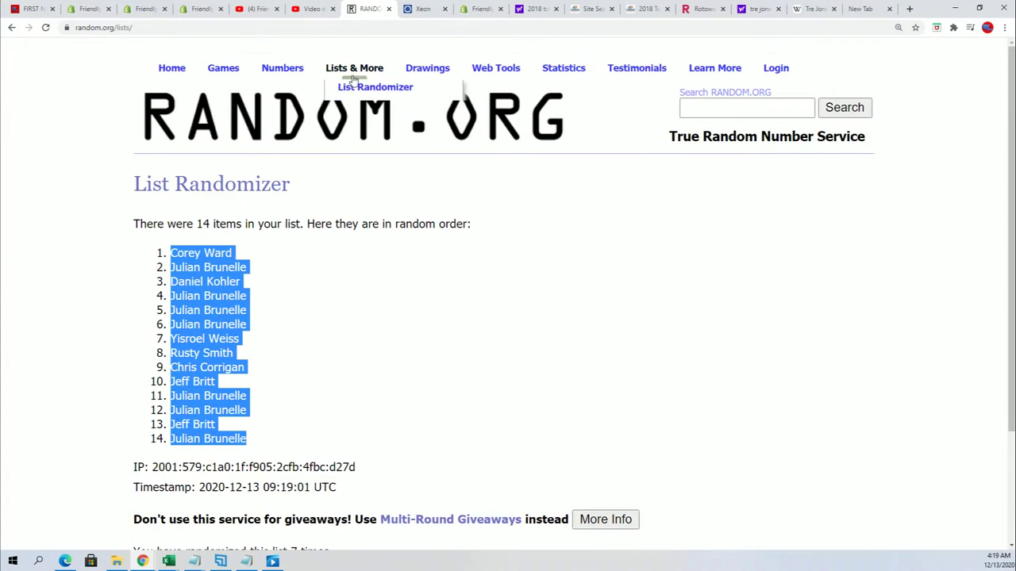
left_click(355, 93)
Copy the fourteen letter groups A through W from the Notepad note
left_click(194, 561)
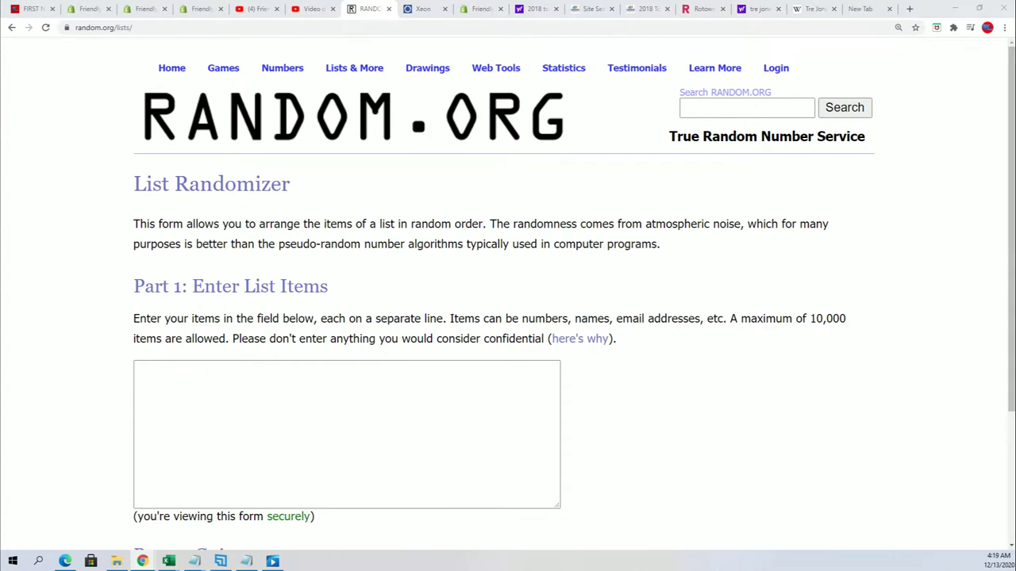
key("alt+Tab")
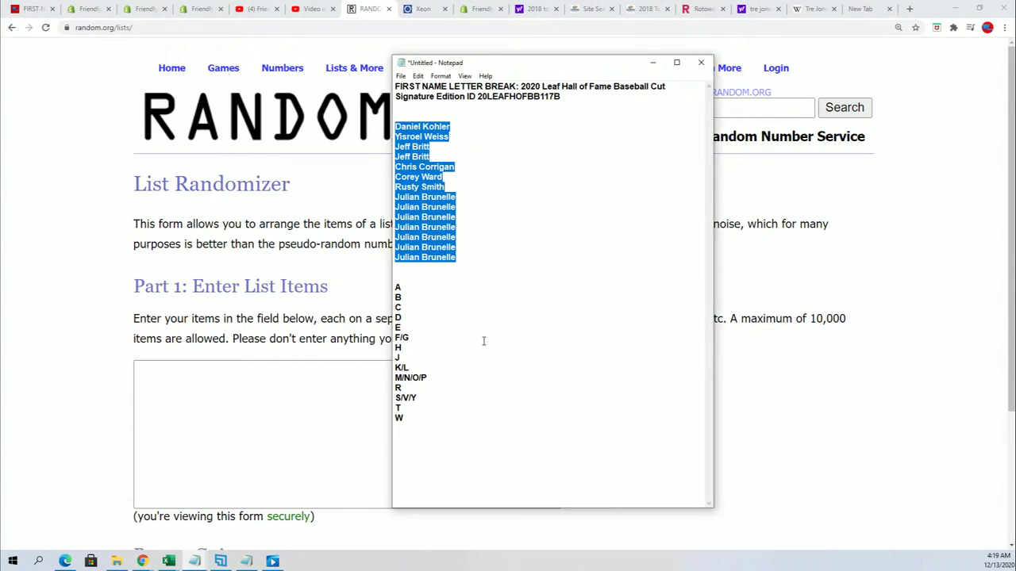
left_click_drag(403, 419, 396, 286)
right_click(404, 287)
left_click(433, 318)
Paste the letter groups into the randomizer and shuffle them seven times
right_click(157, 368)
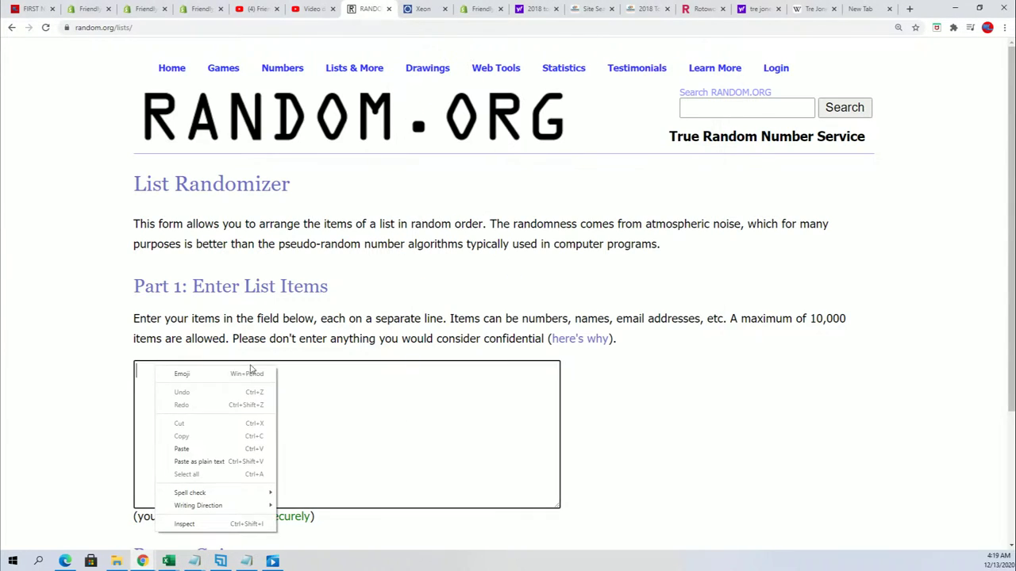
left_click(181, 448)
scroll(413, 452, "down", 3)
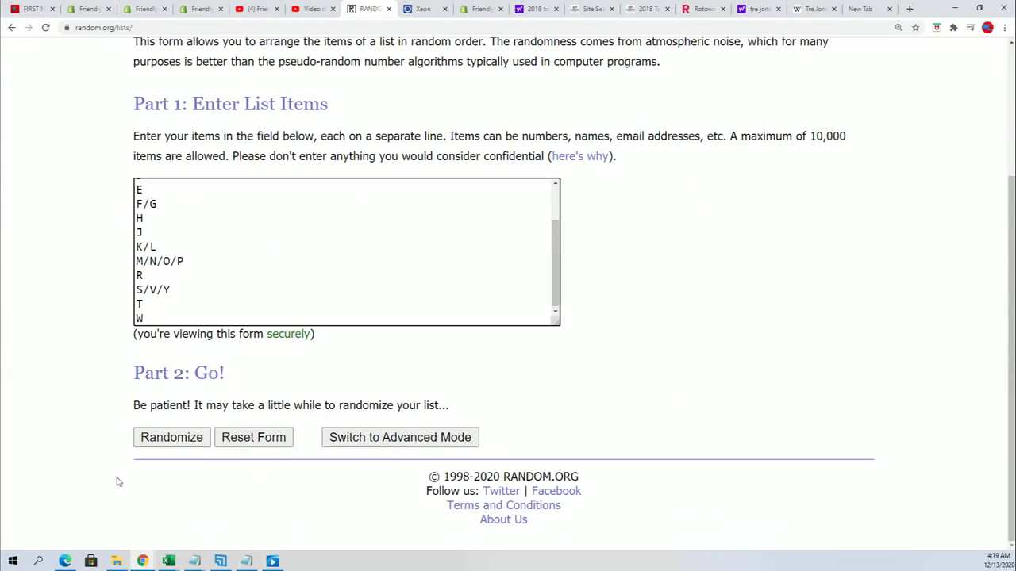
left_click(182, 438)
left_click(155, 441)
left_click(158, 437)
scroll(176, 410, "down", 2)
left_click(158, 438)
left_click(163, 433)
scroll(341, 357, "down", 2)
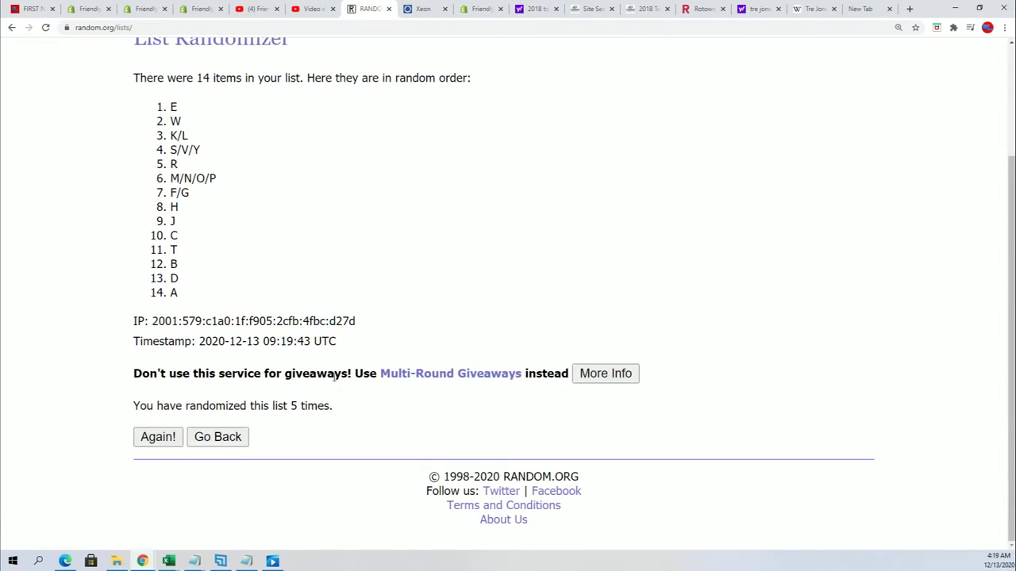
left_click(161, 434)
scroll(302, 397, "down", 2)
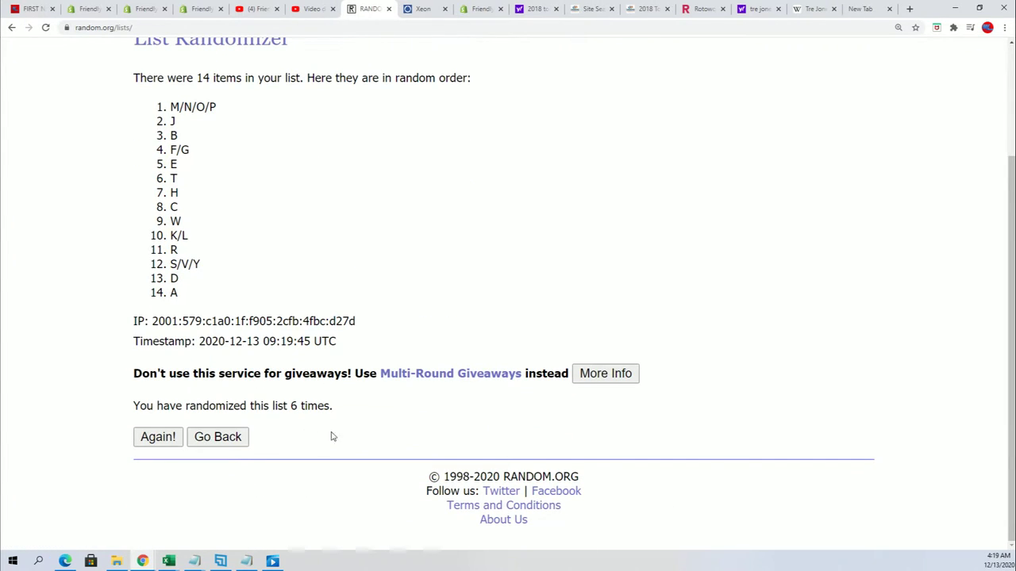
left_click(155, 436)
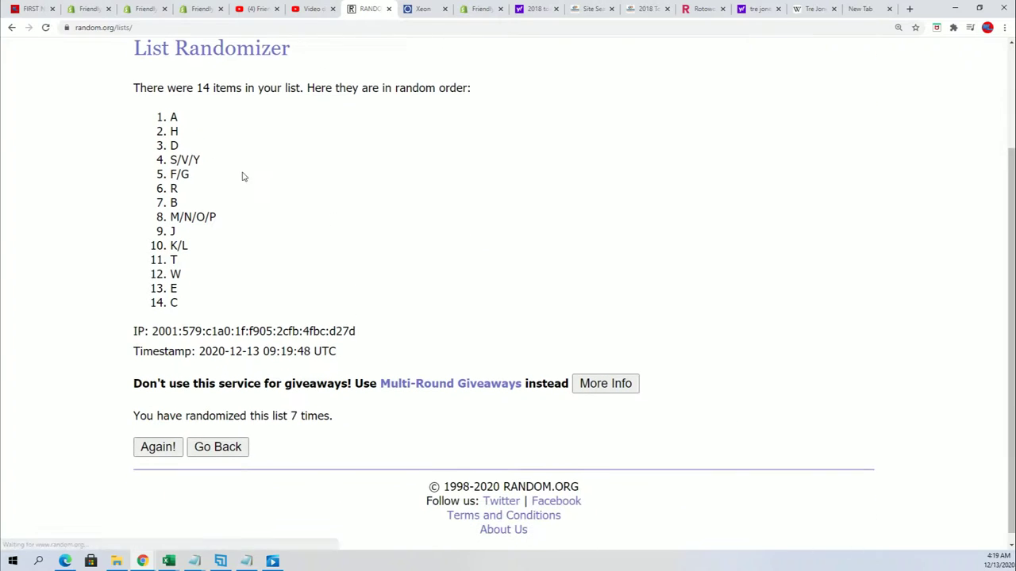
Copy the final shuffled letter-group order, led by A, H and D
mouse_move(169, 101)
left_mouse_down()
mouse_move(165, 262)
mouse_move(182, 295)
left_mouse_up()
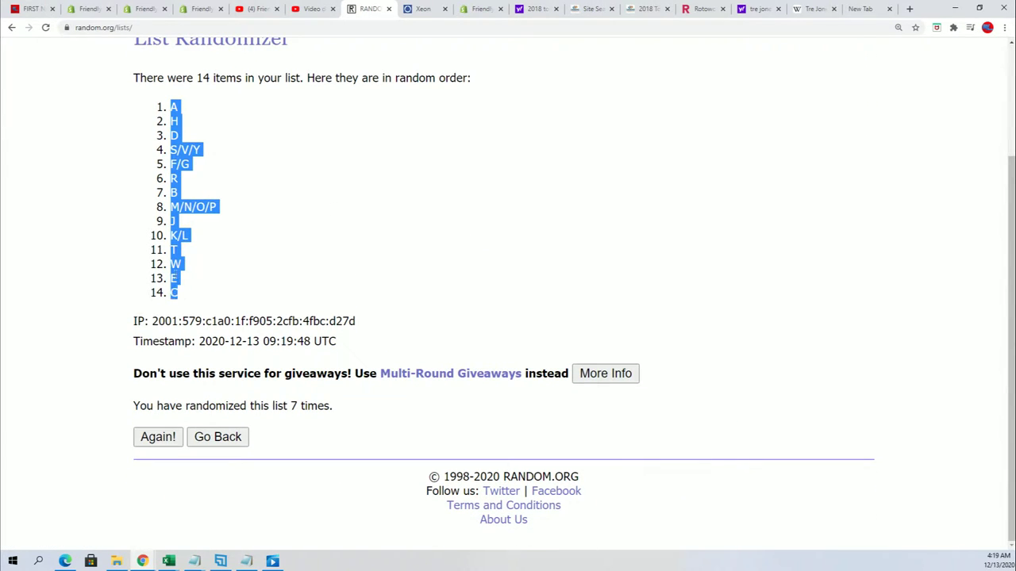
right_click(175, 273)
left_click(204, 279)
key("alt+Tab")
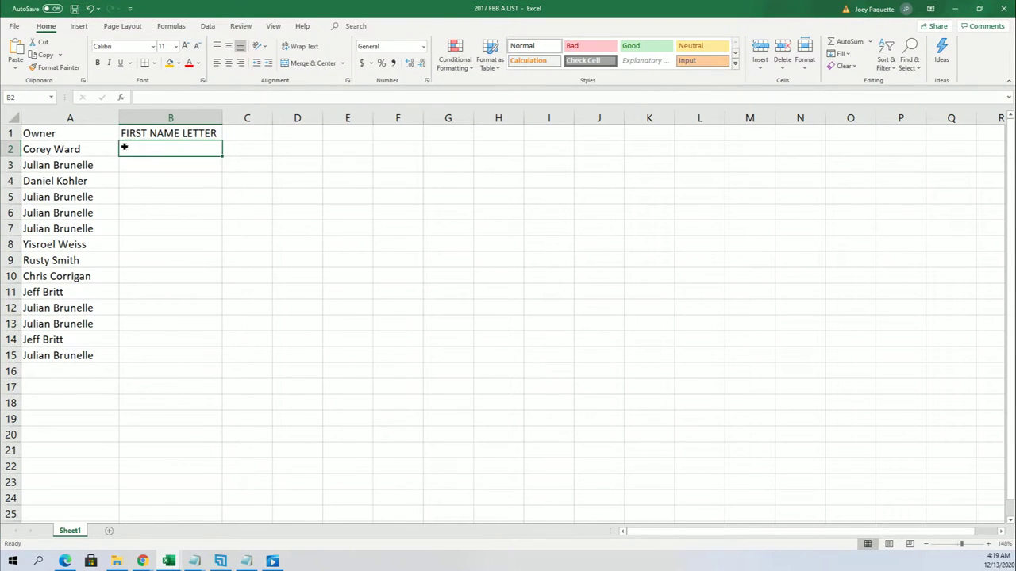
Paste the shuffled letter groups into B2 as plain text with Paste Special
right_click(124, 147)
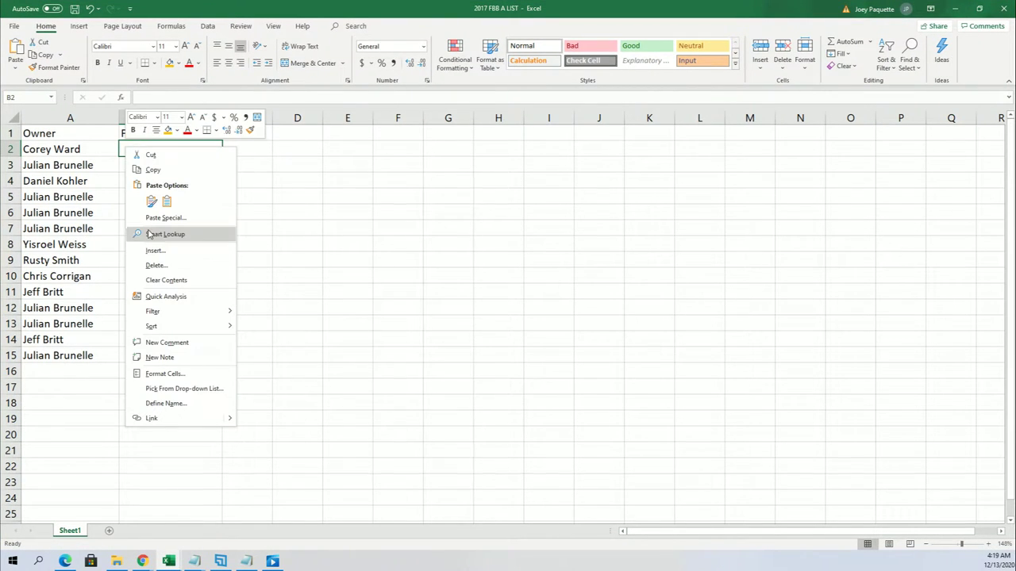
left_click(162, 217)
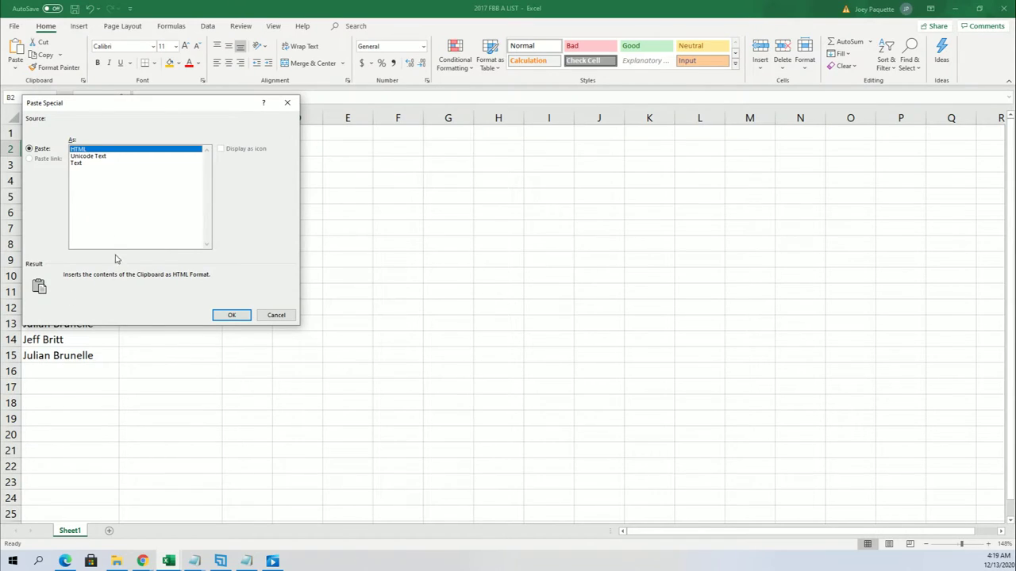
left_click(76, 163)
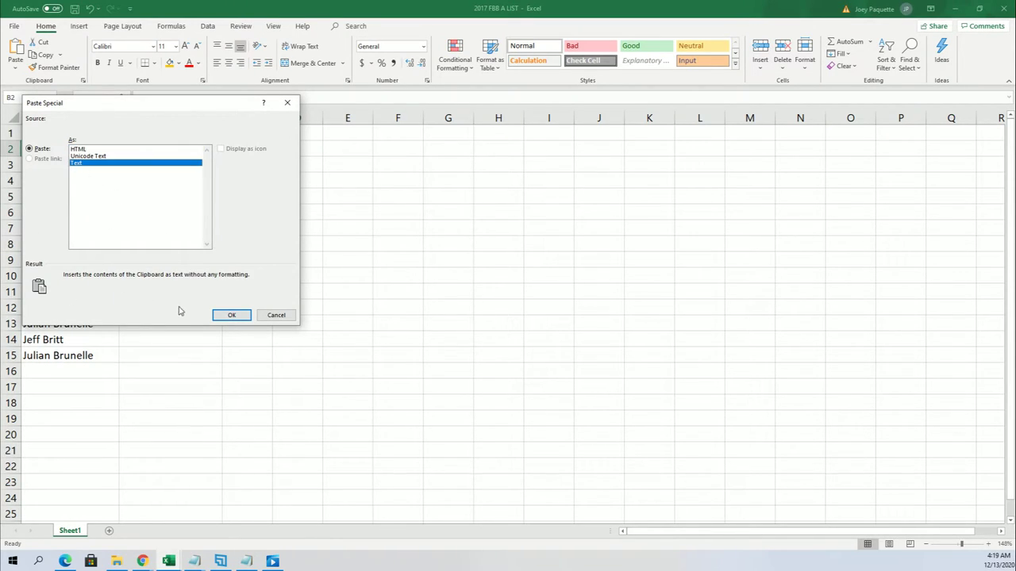
left_click(223, 316)
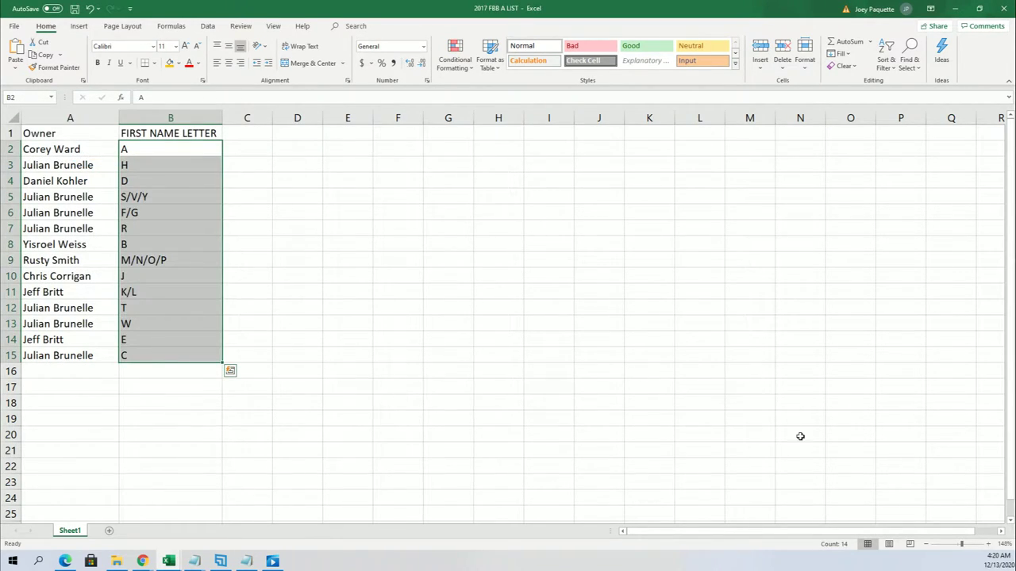
Zoom the sheet in four steps and narrow column A to fit the owner names
left_click(988, 544)
left_click(988, 543)
left_click(988, 544)
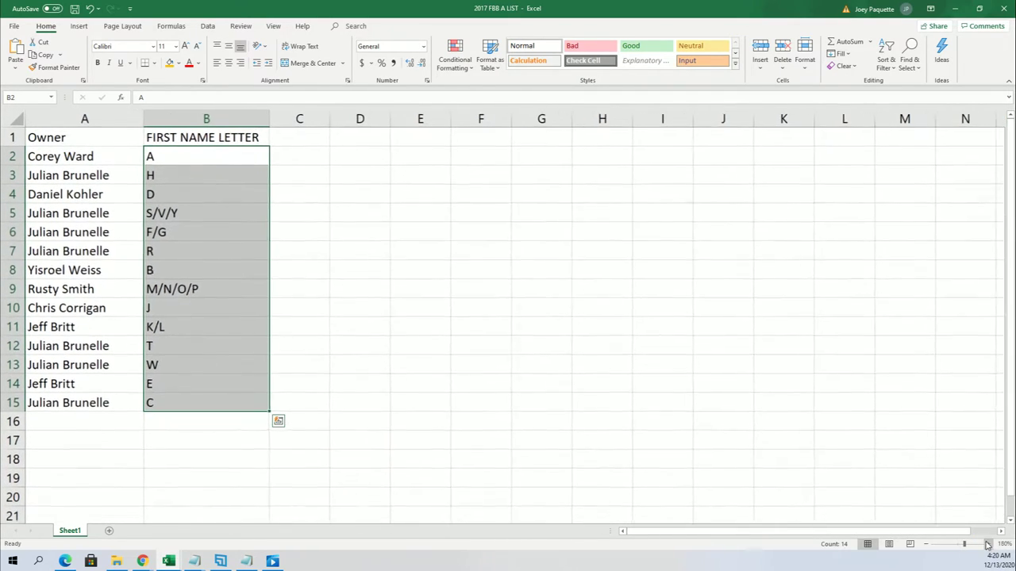
left_click(988, 543)
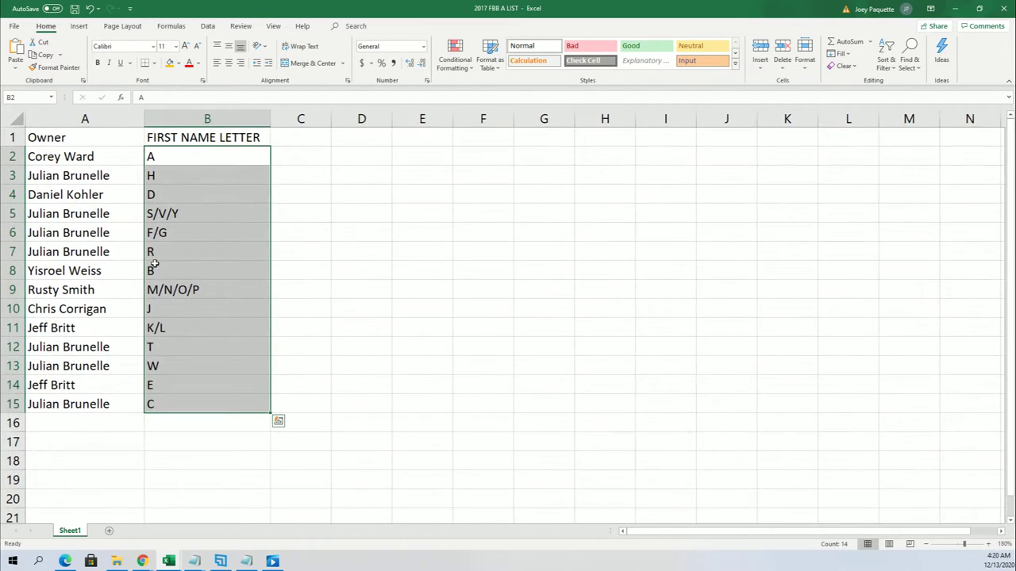
left_click(140, 121)
left_click_drag(141, 121, 123, 121)
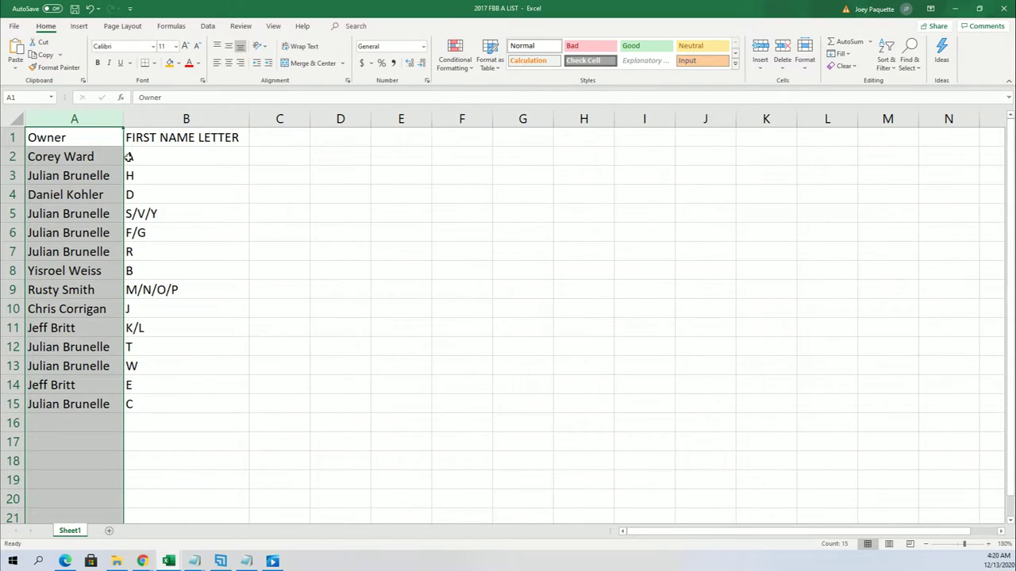
left_click(144, 266)
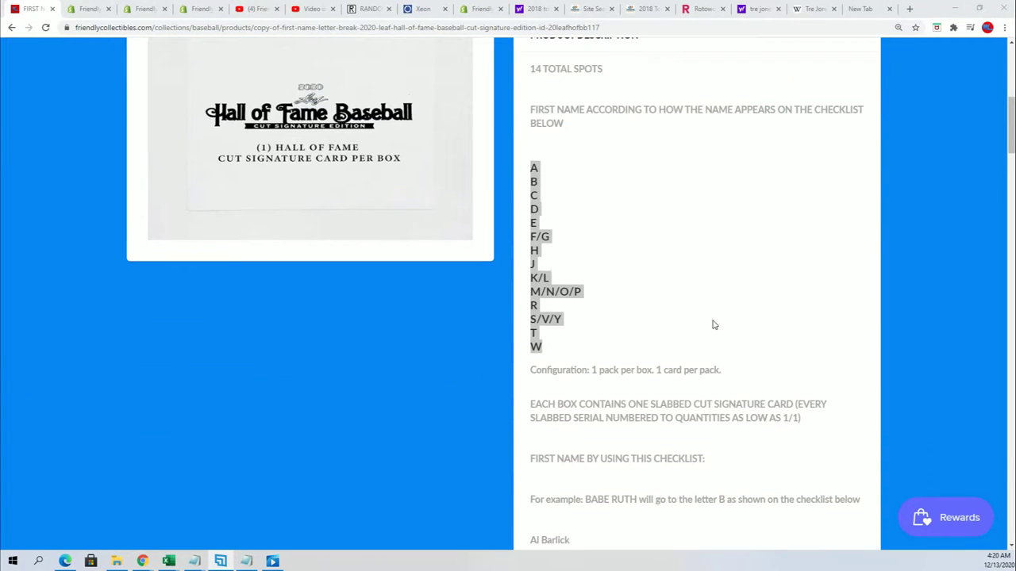
left_click_drag(578, 109, 849, 104)
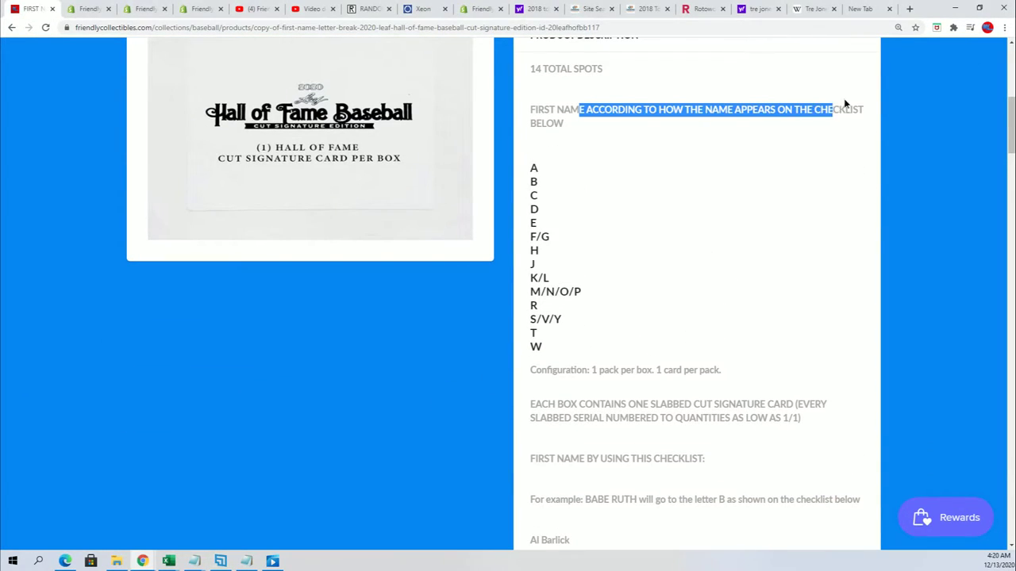
scroll(663, 127, "down", 3)
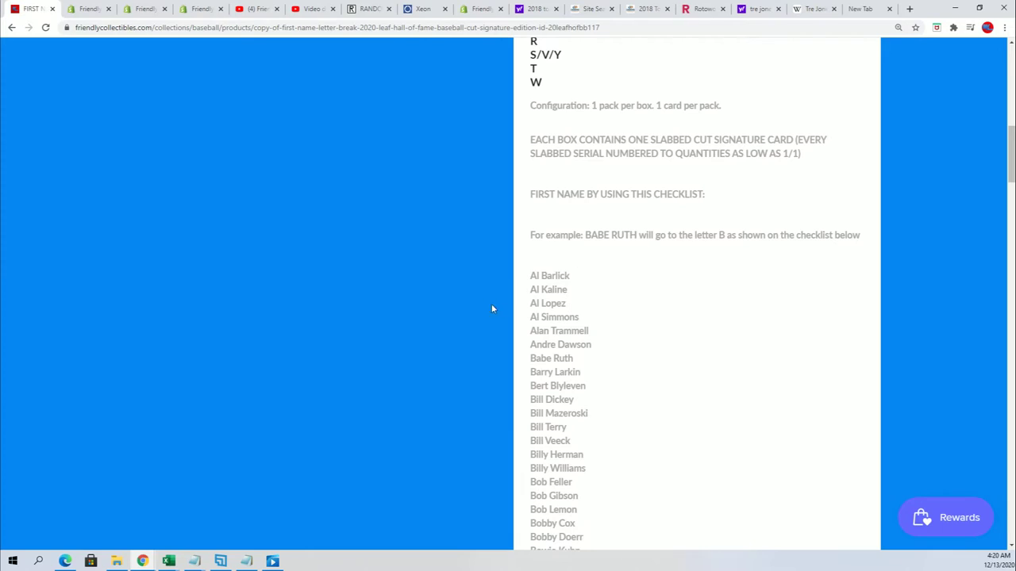
scroll(498, 310, "down", 1)
left_click_drag(577, 306, 554, 306)
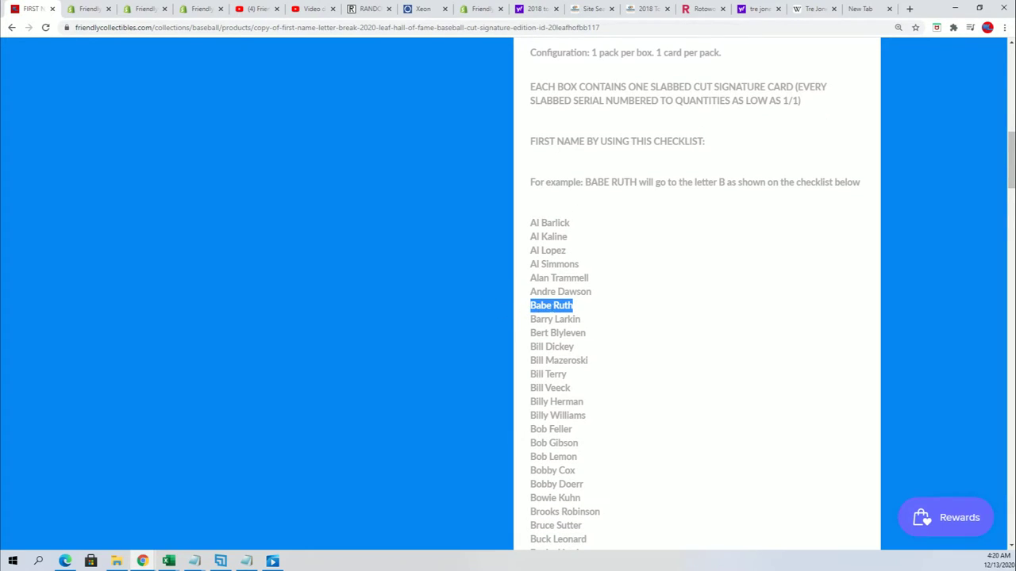
double_click(540, 306)
left_click(538, 304)
left_click_drag(538, 305, 522, 311)
scroll(573, 292, "up", 2)
scroll(658, 251, "up", 2)
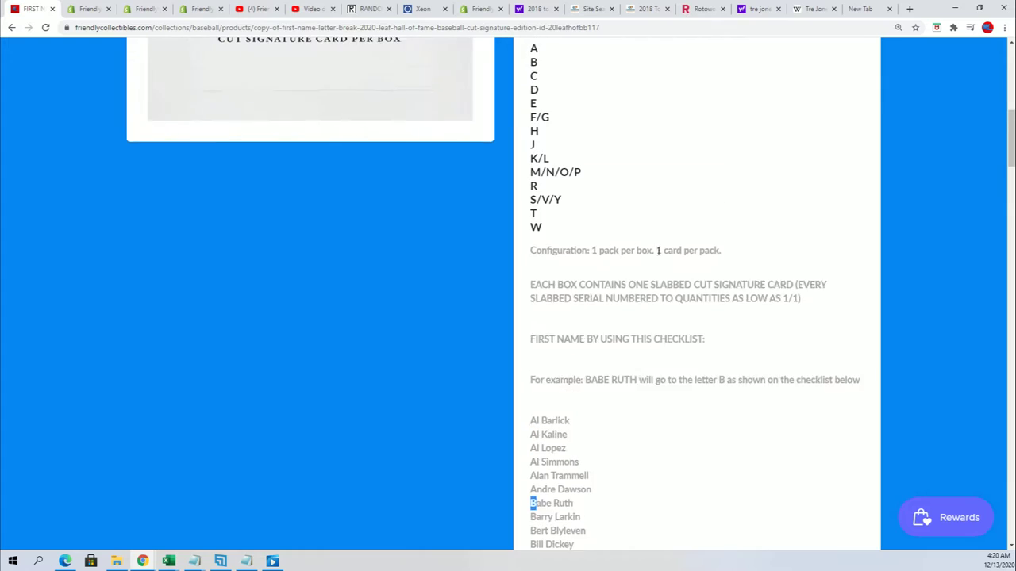
scroll(656, 253, "up", 2)
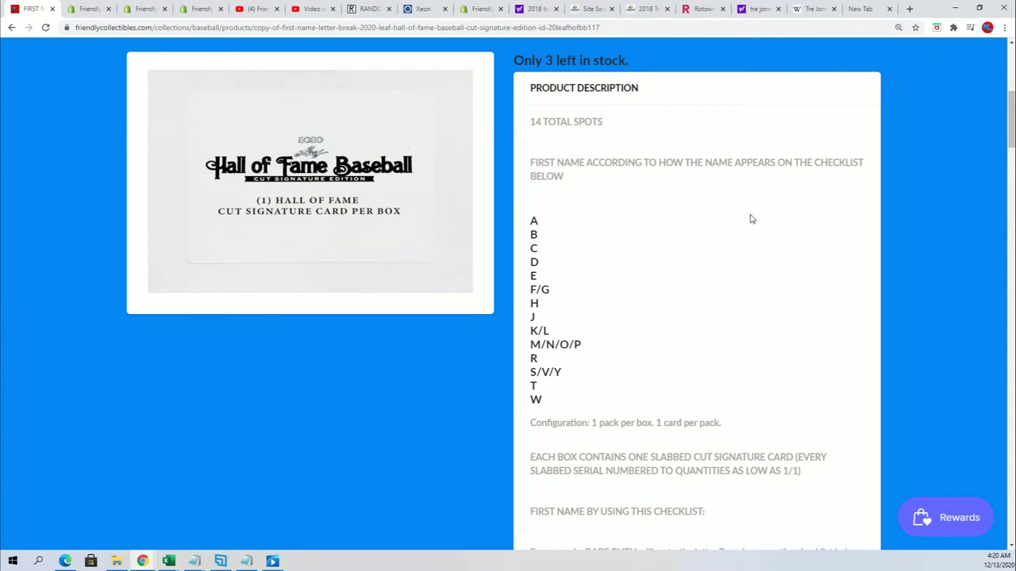
left_click_drag(658, 163, 812, 174)
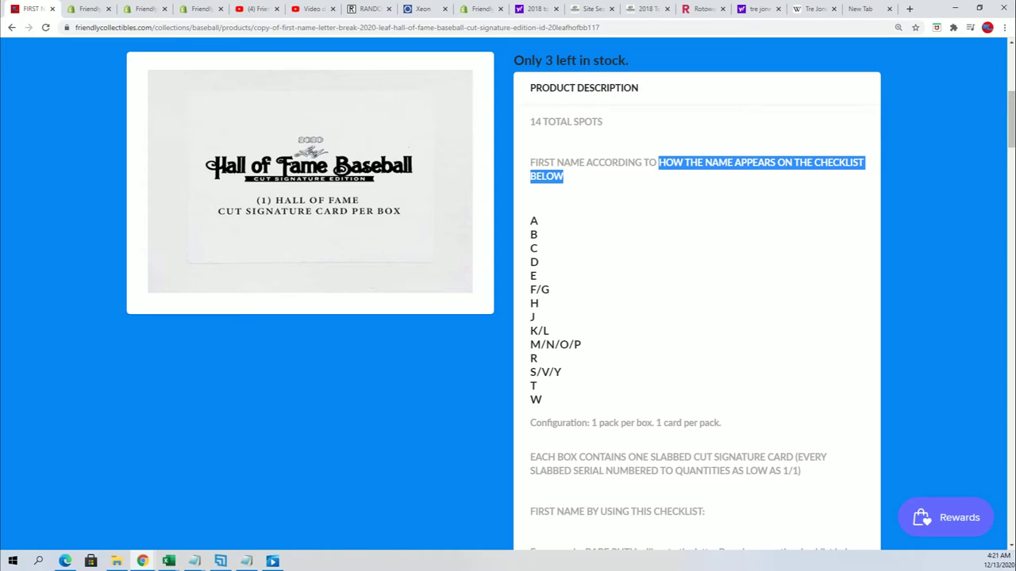
Bring the Excel sheet of 14 owners and their letter groups to the front
left_click(168, 561)
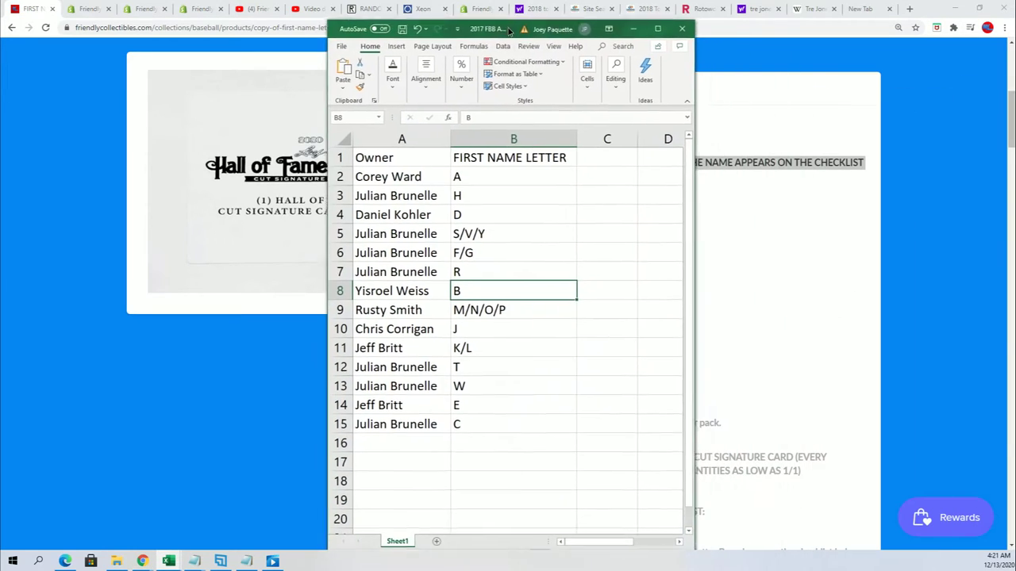